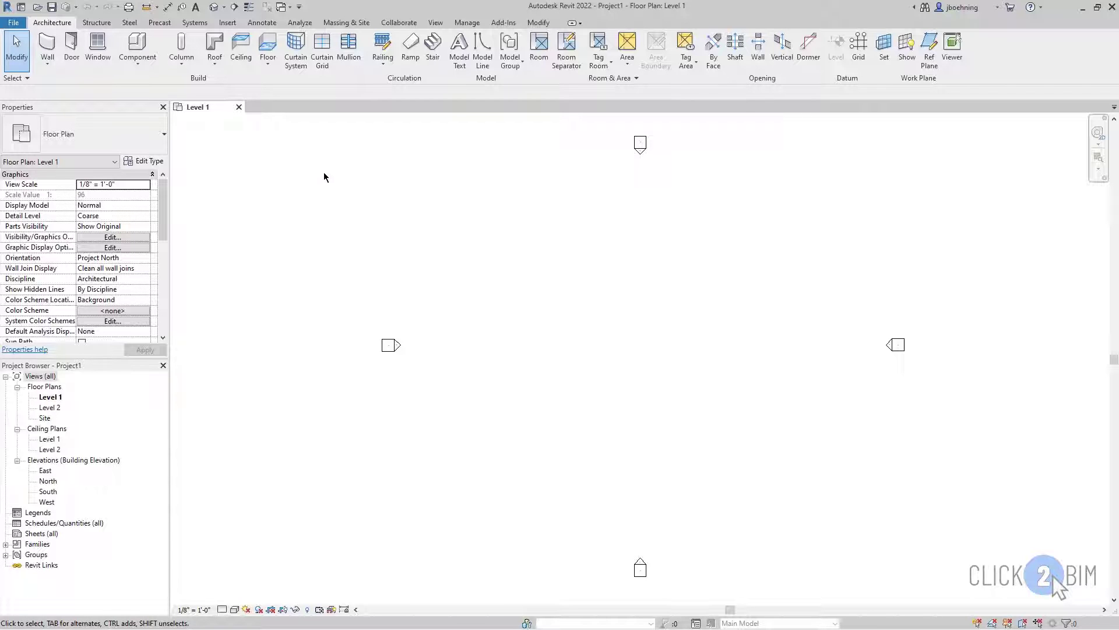
Start a new floor on Level 1 from the Architecture tools, then cancel the boundary line tool.
click(270, 49)
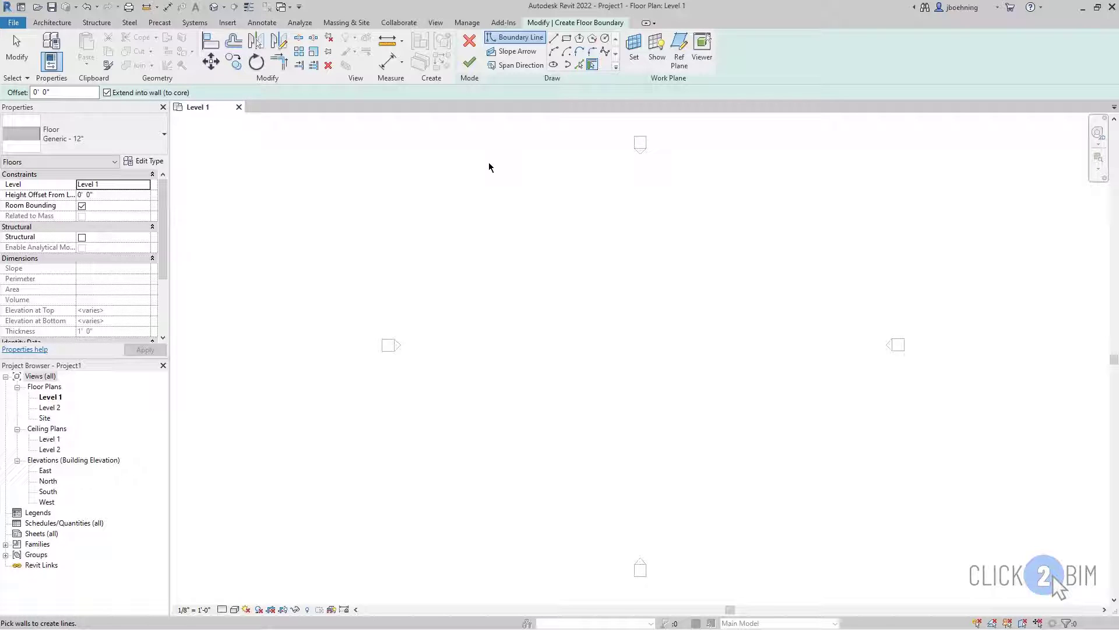
key(Escape)
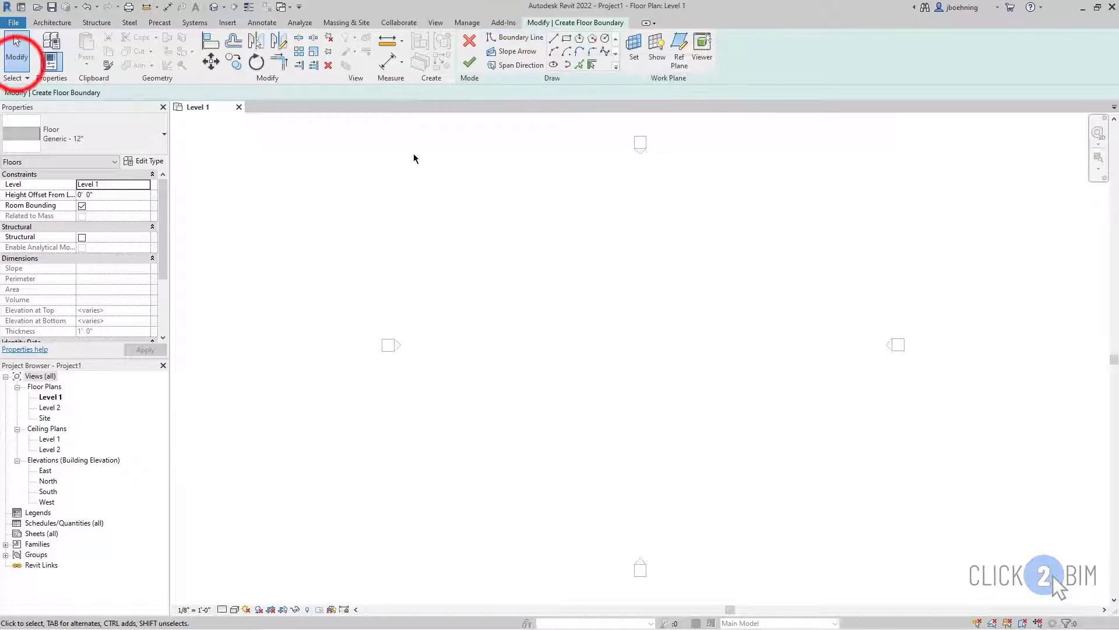
click(17, 61)
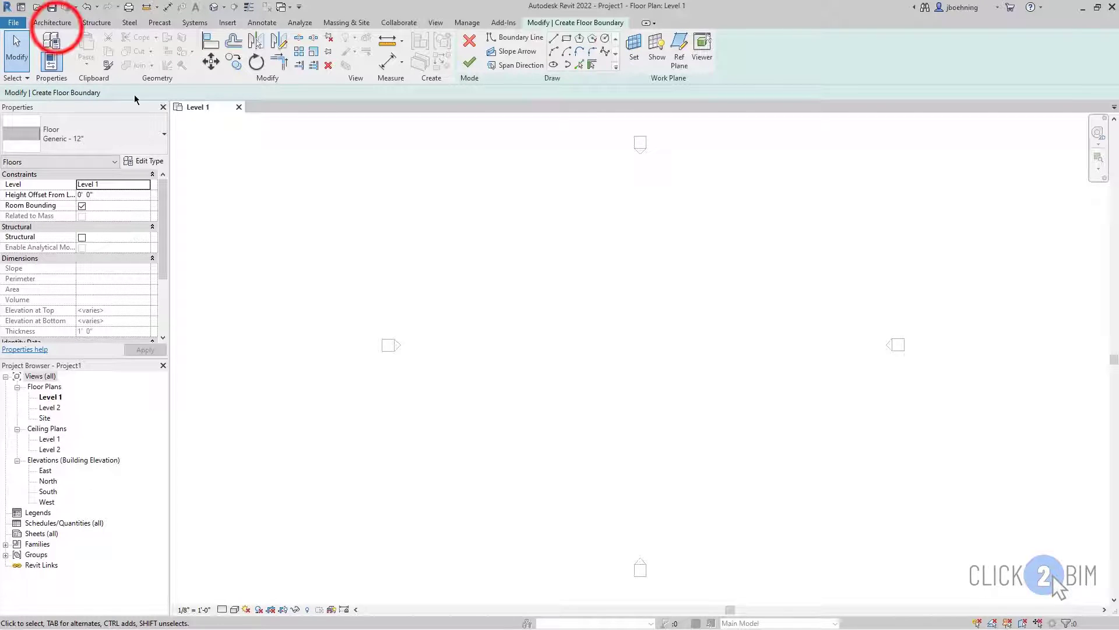
Browse the Architecture, Structure, Steel and Systems ribbons, returning to the floor boundary sketch tools.
click(53, 22)
click(96, 22)
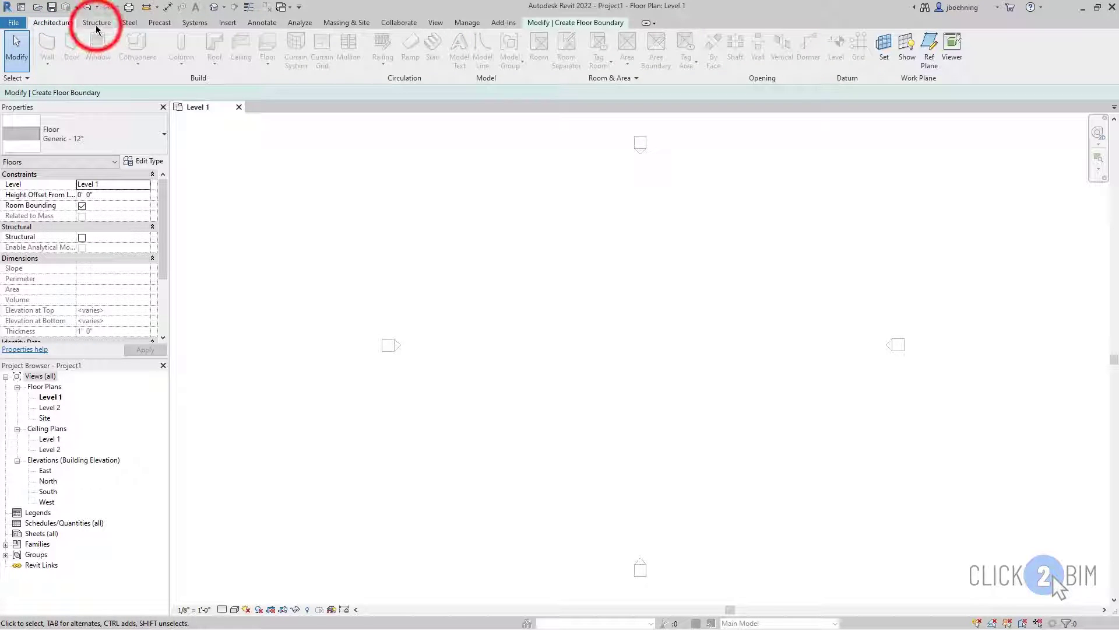
click(128, 23)
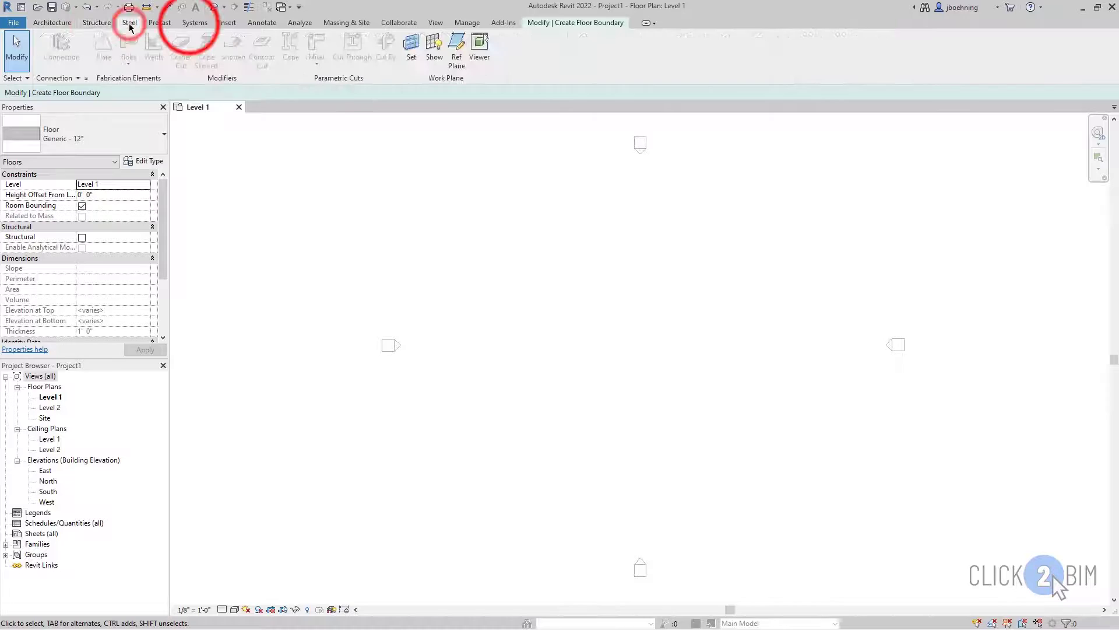
click(194, 22)
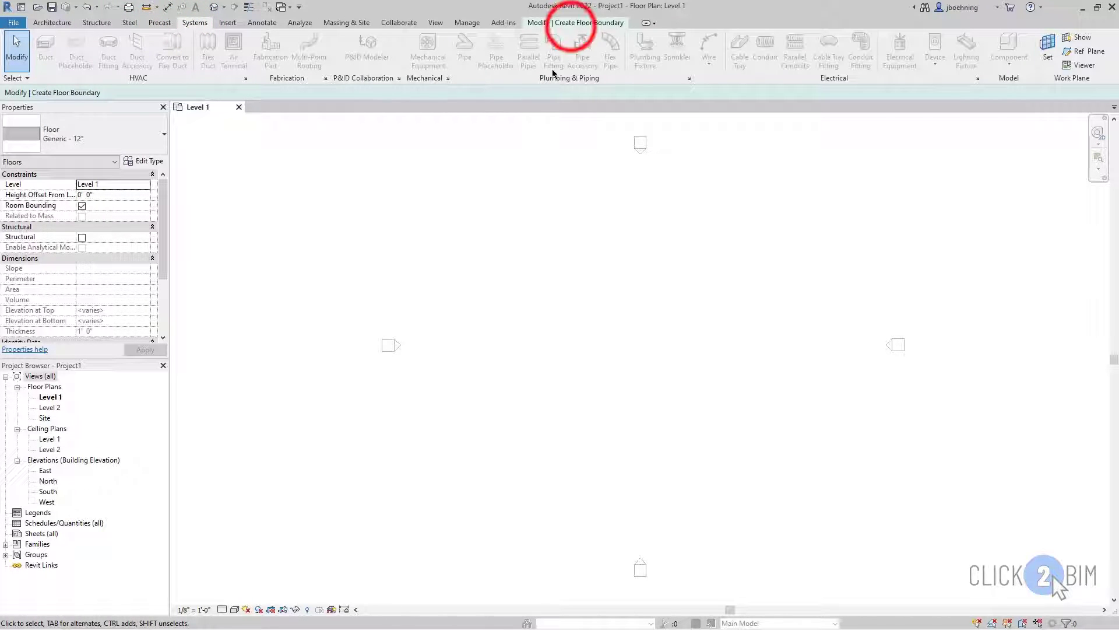
click(574, 23)
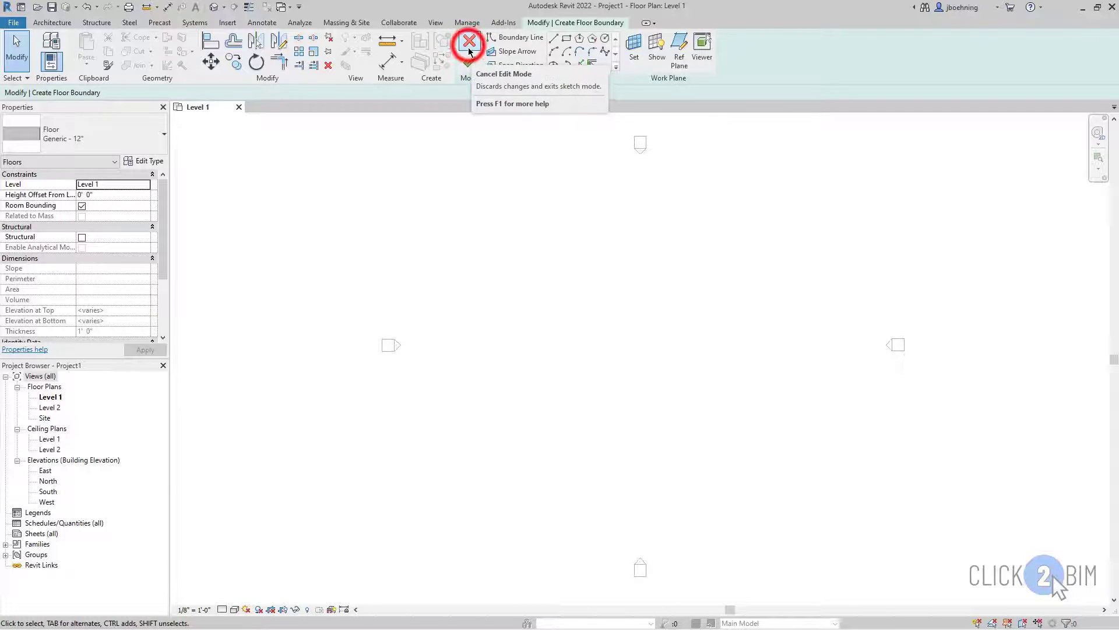
click(470, 41)
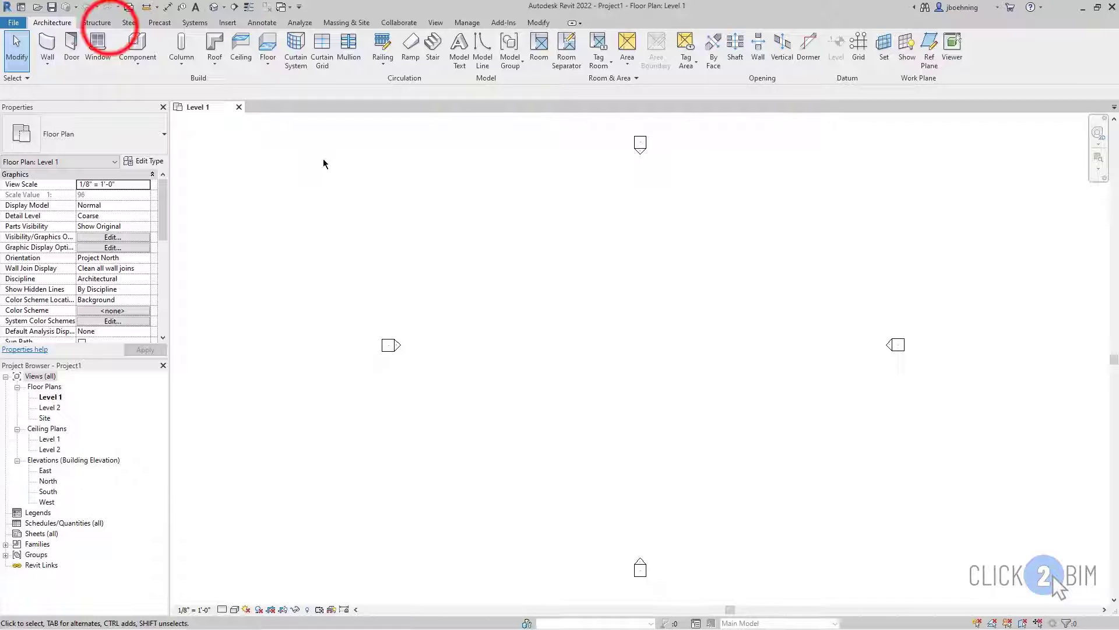
click(97, 23)
click(195, 23)
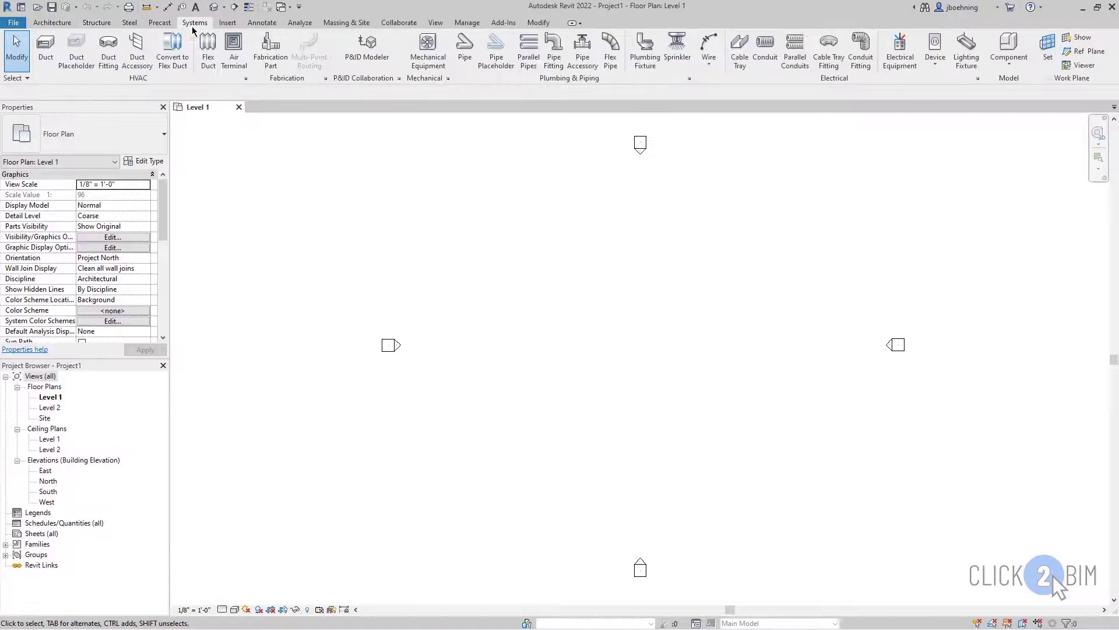
click(53, 23)
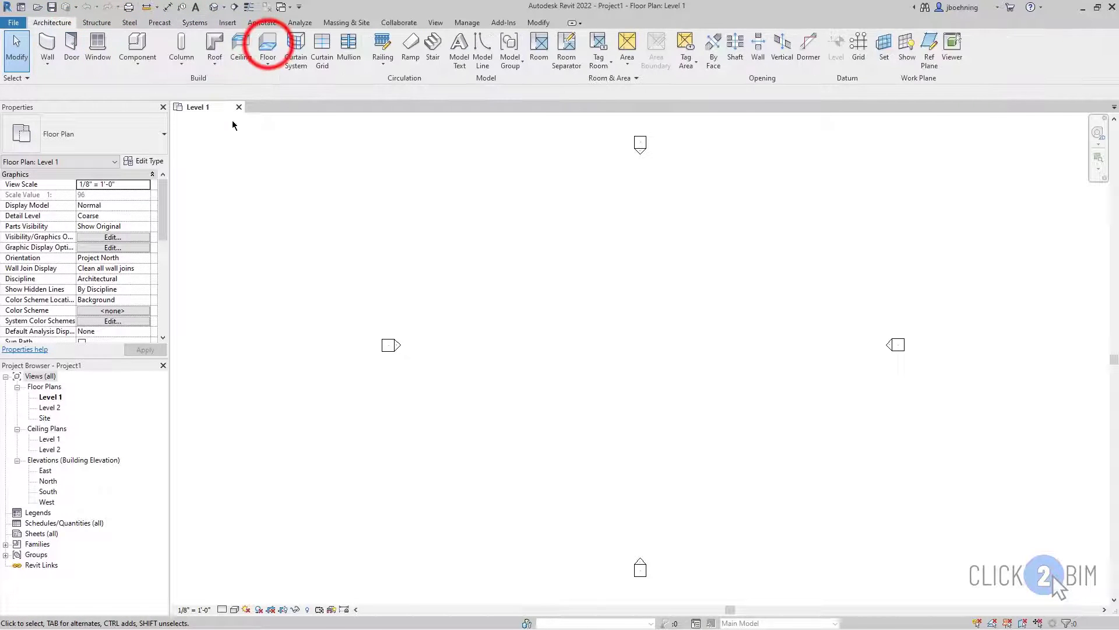
click(268, 47)
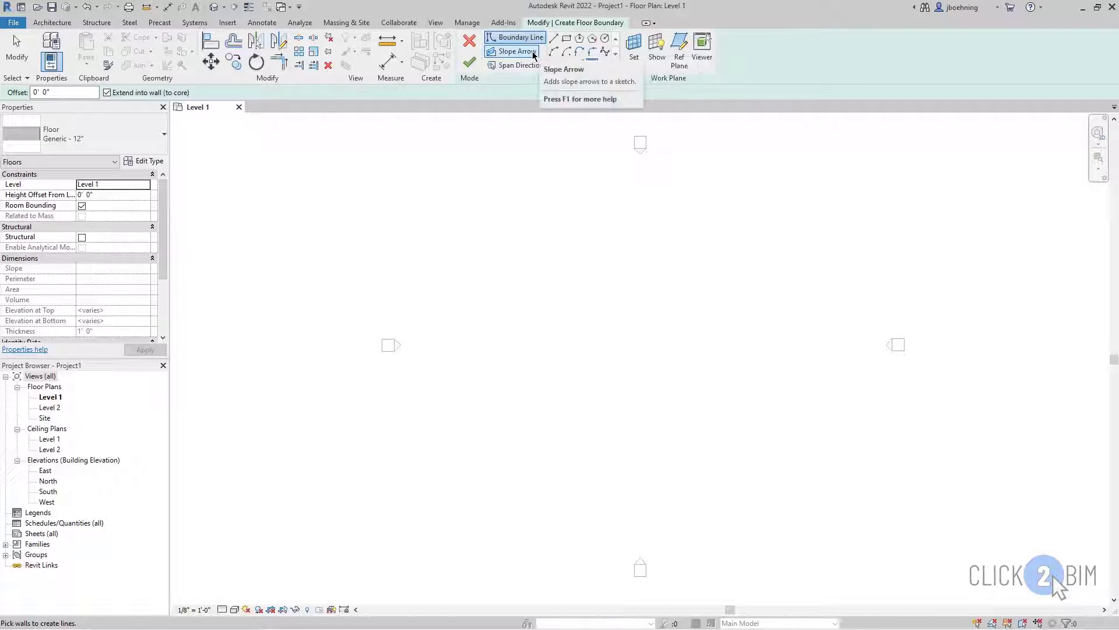
click(521, 65)
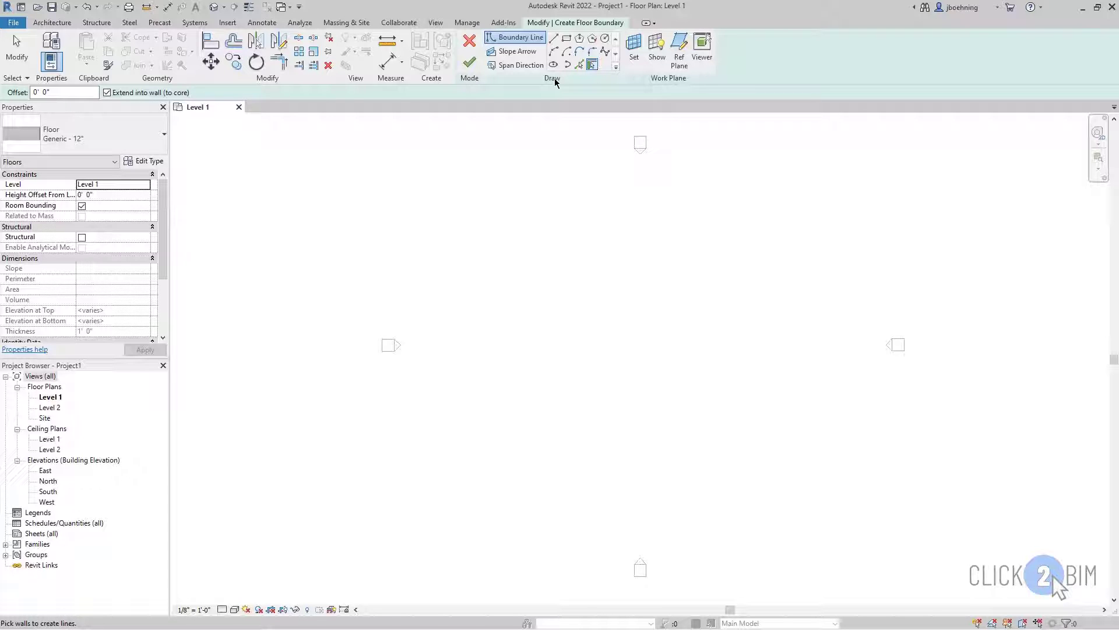
Draw the horizontal top edge and vertical right edge of the floor boundary with straight lines.
click(554, 42)
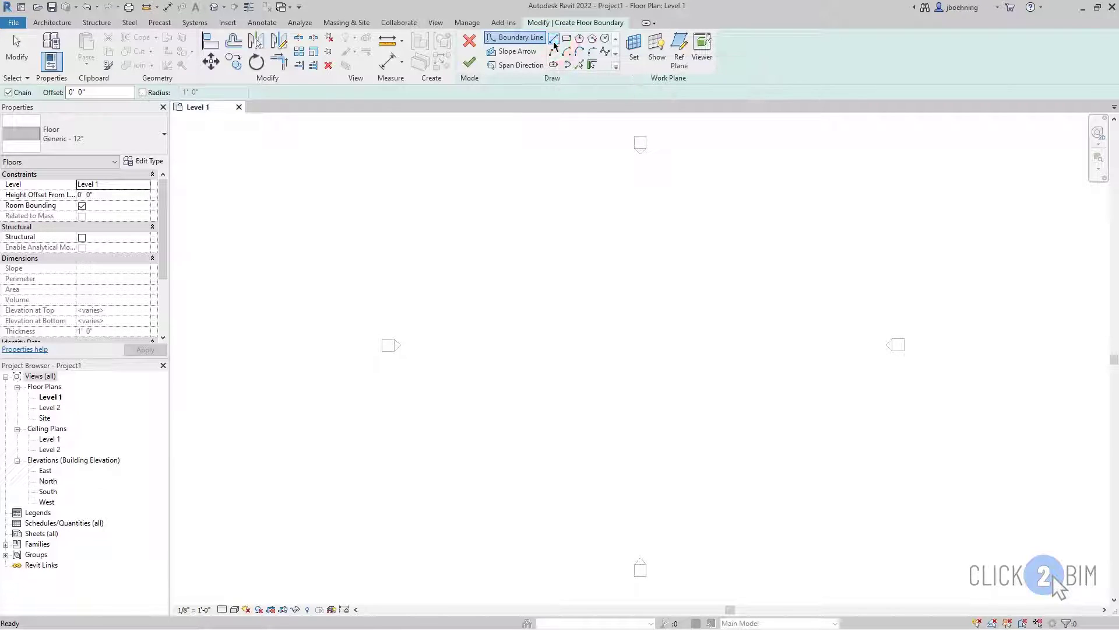
click(512, 266)
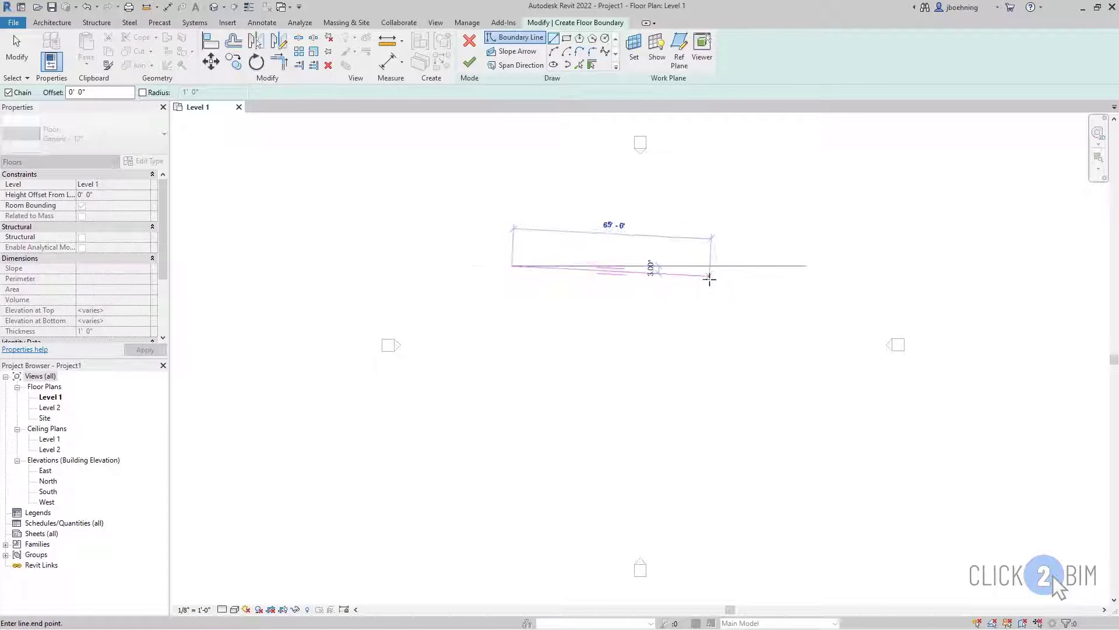
scroll(713, 324, up, 1)
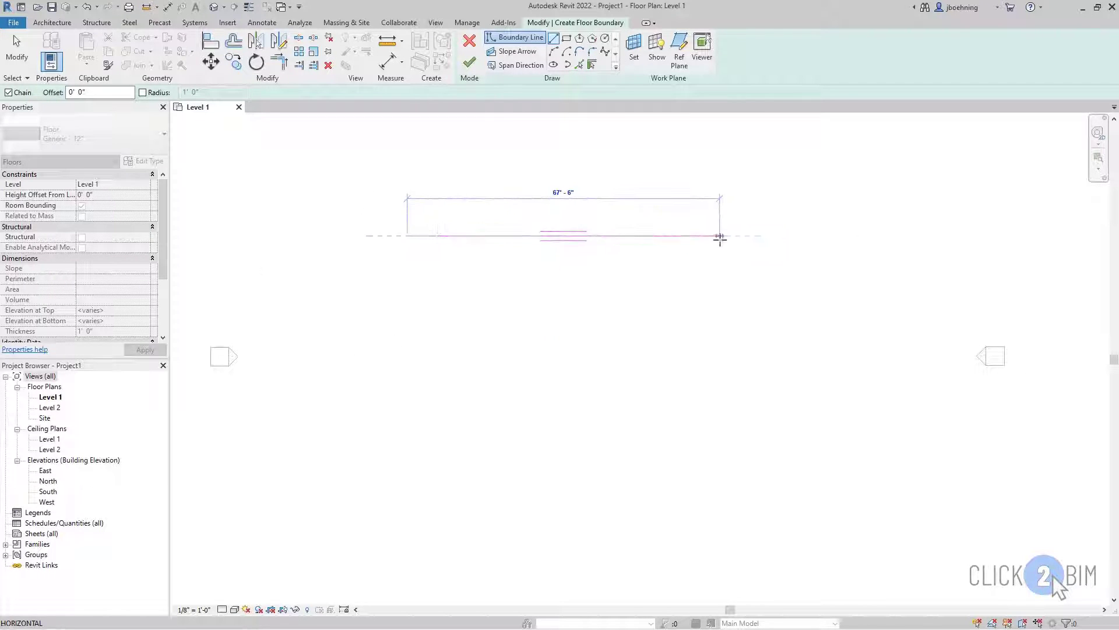
middle_drag(725, 202, 717, 289)
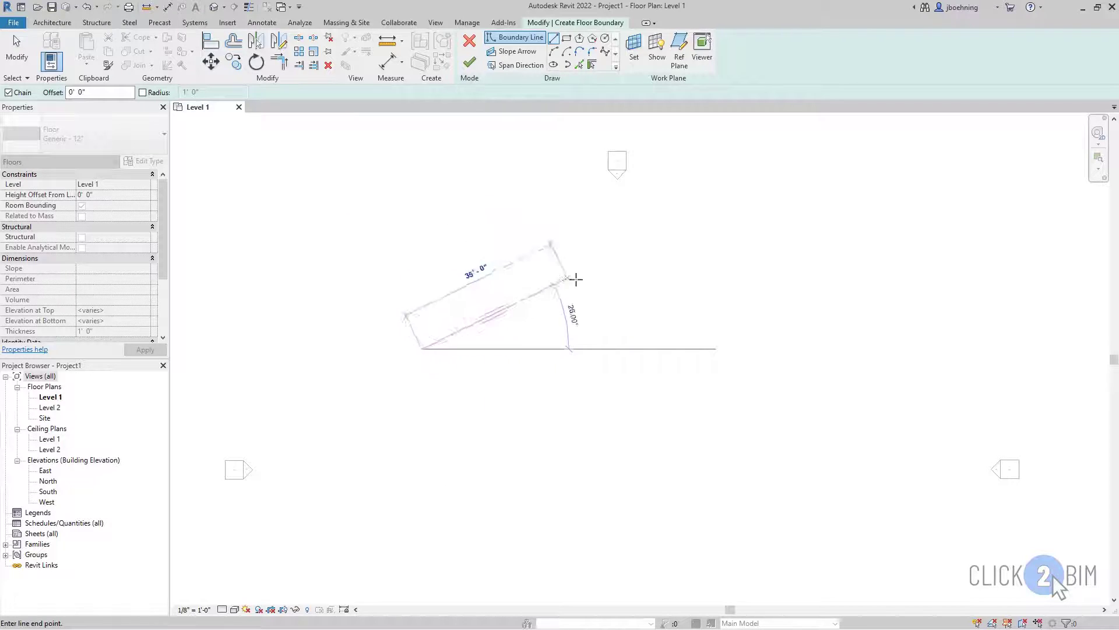
click(695, 350)
click(695, 349)
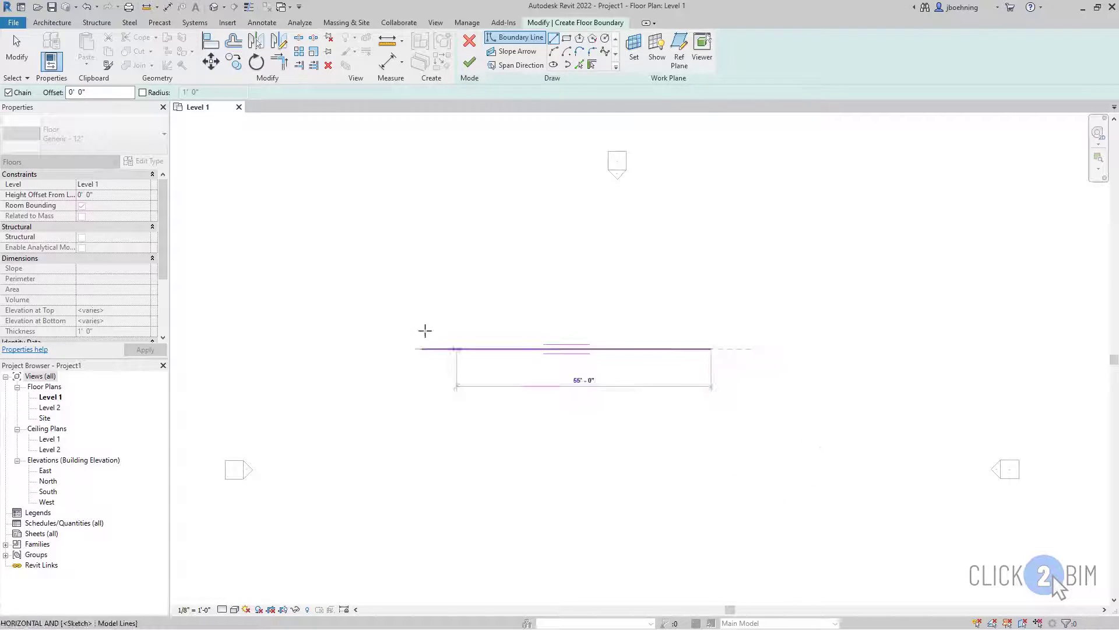
click(9, 93)
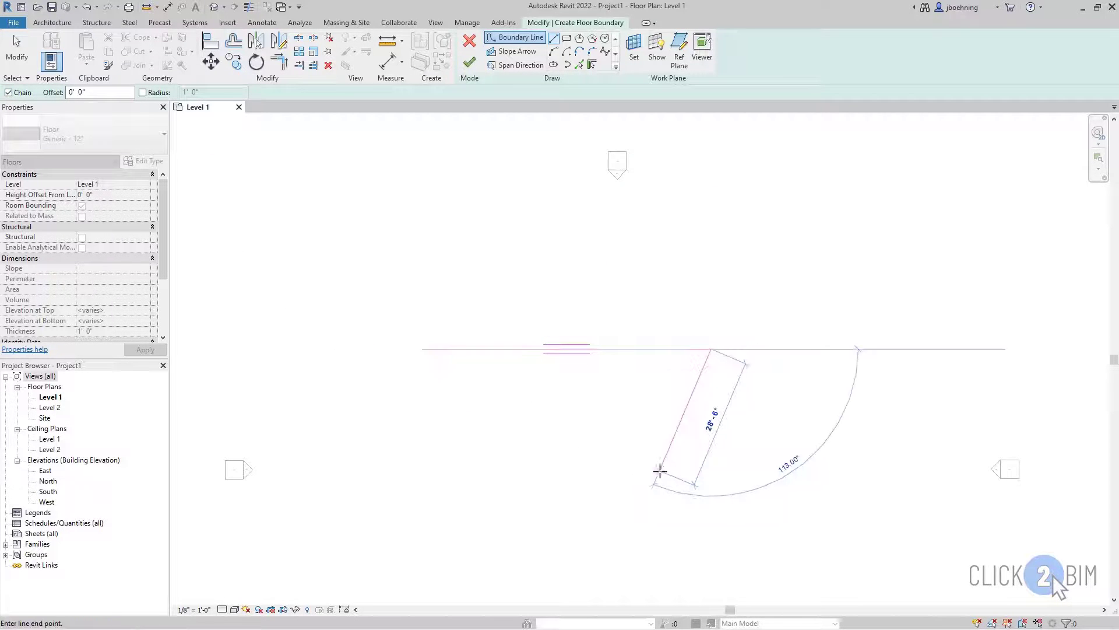
click(712, 530)
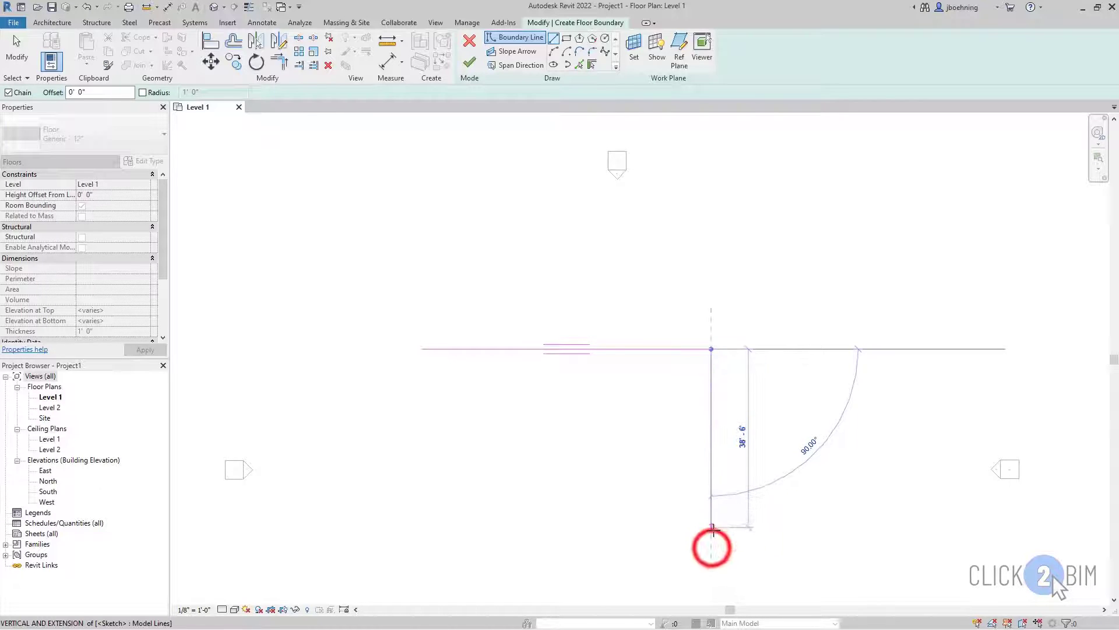
click(657, 510)
middle_drag(673, 516, 705, 361)
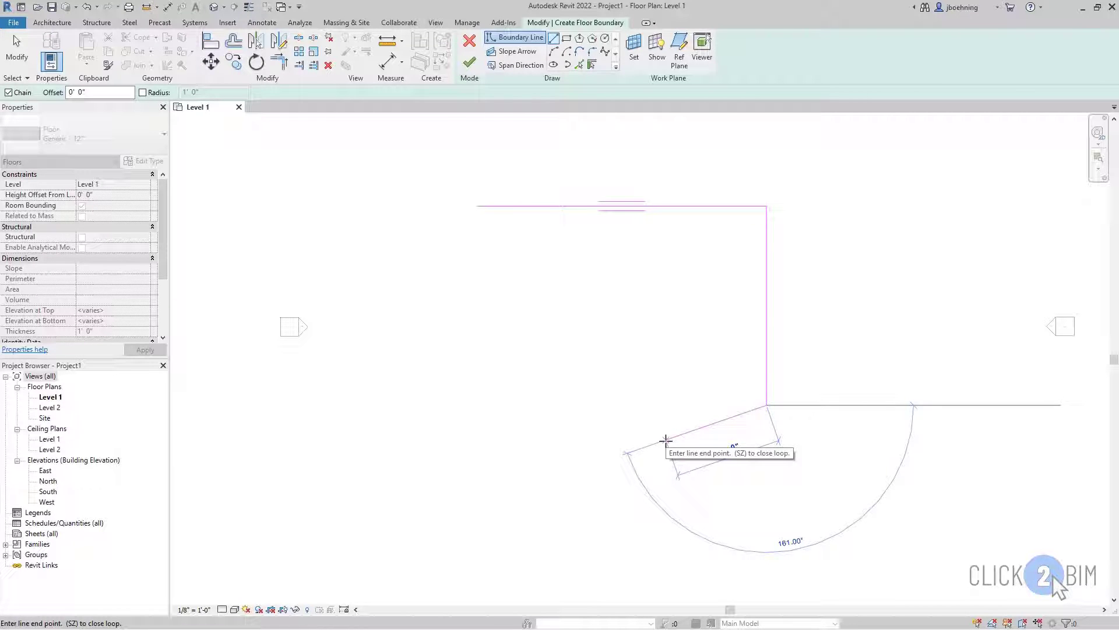
key(Escape)
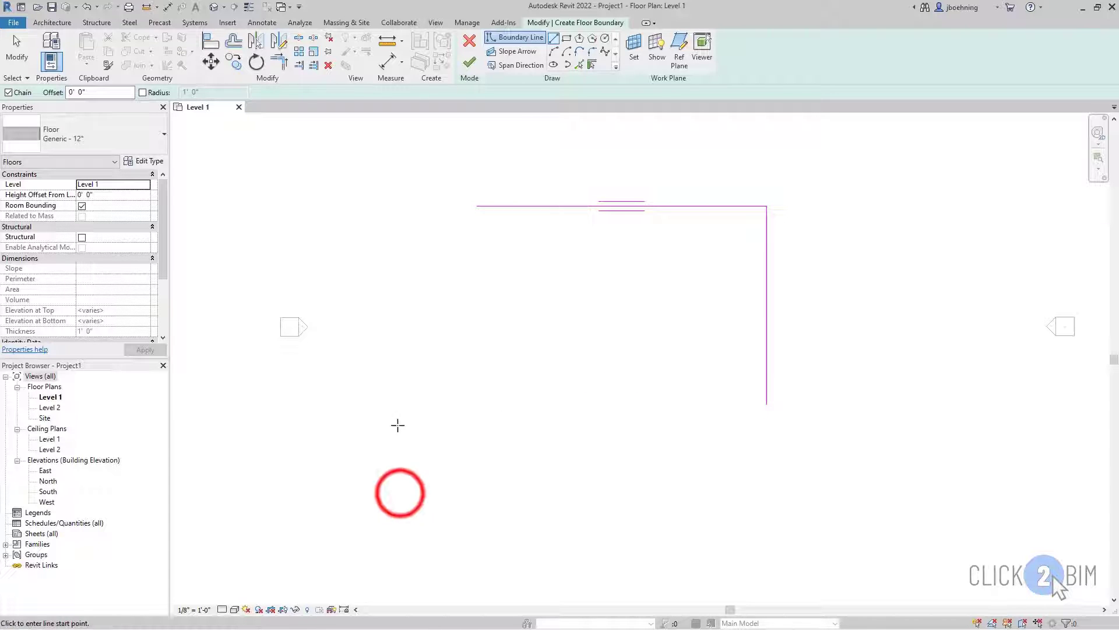
Draw a short separate horizontal bottom boundary edge.
click(400, 493)
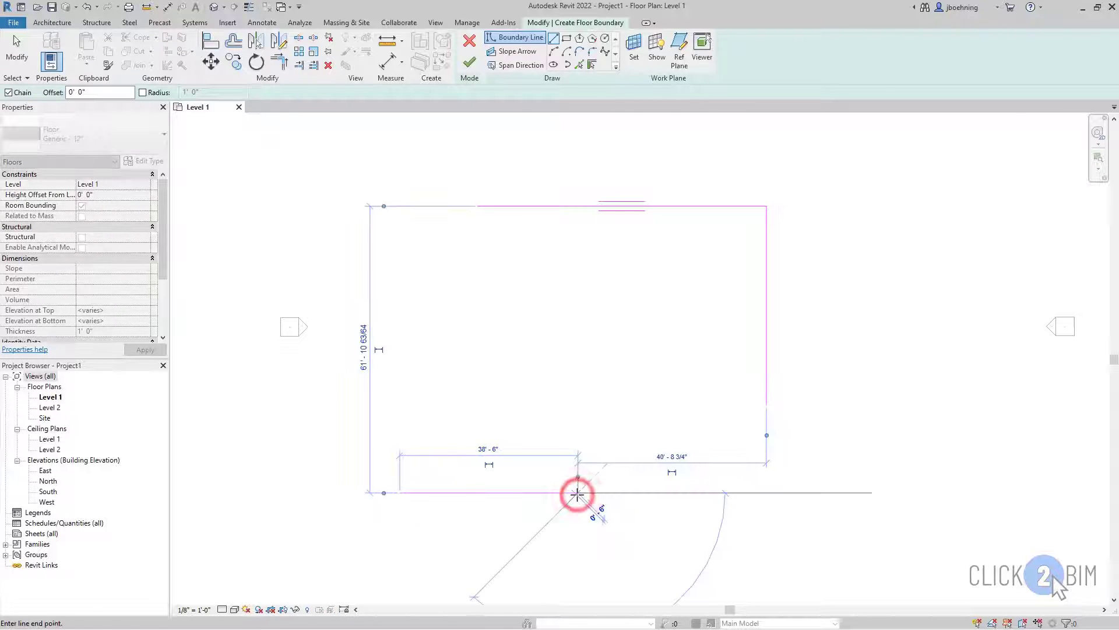
click(577, 494)
key(Escape)
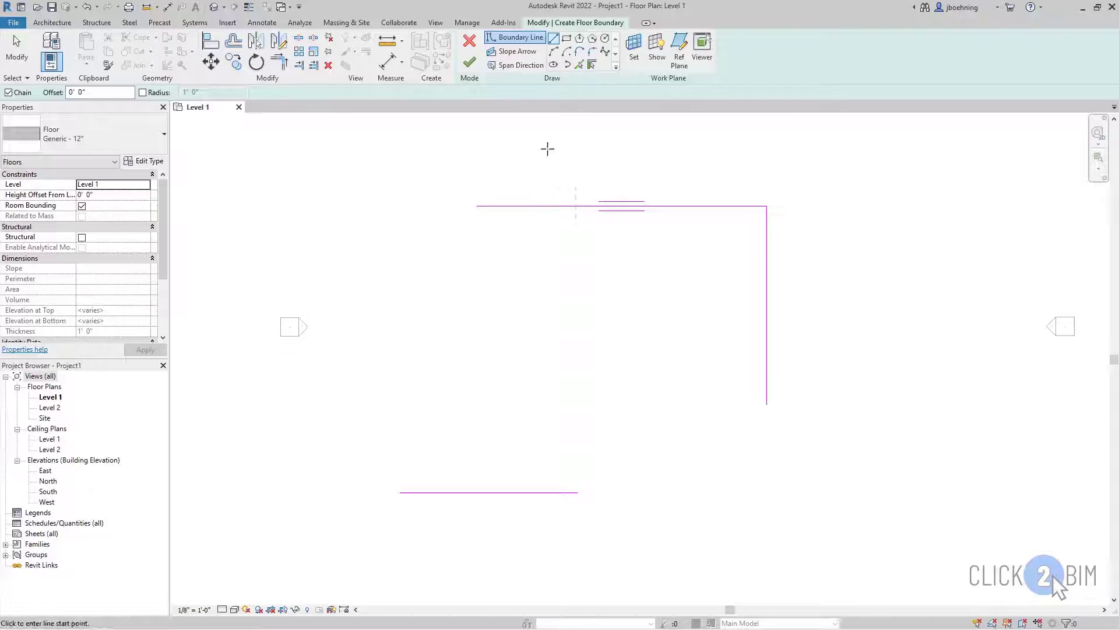
Attempt to finish the floor sketch and dismiss the 'Lines must be in closed loops' error.
click(473, 64)
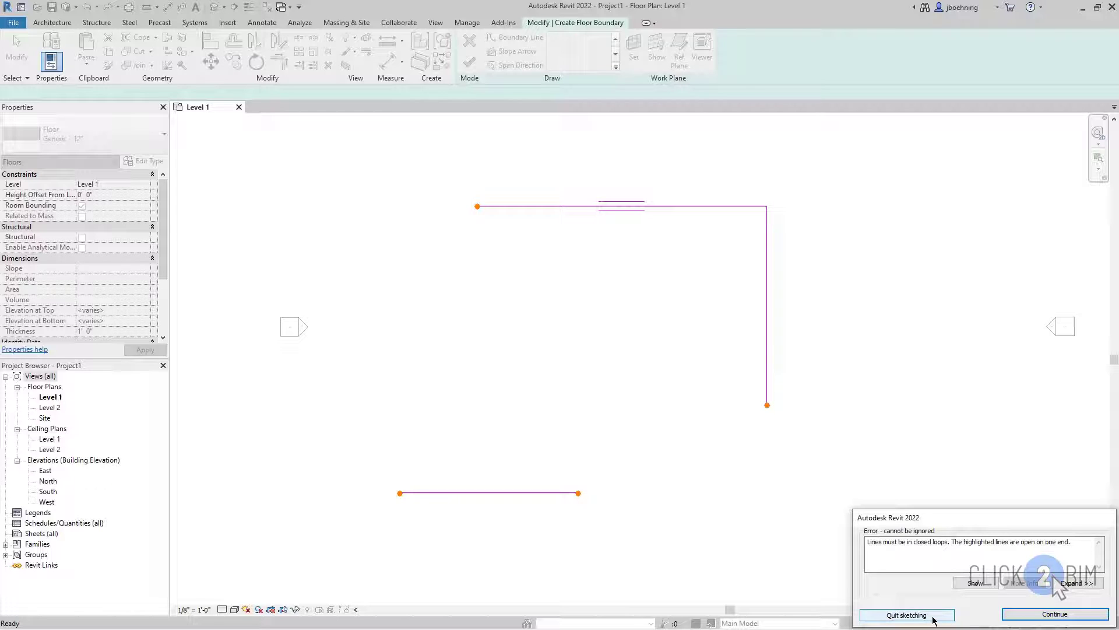
click(1020, 618)
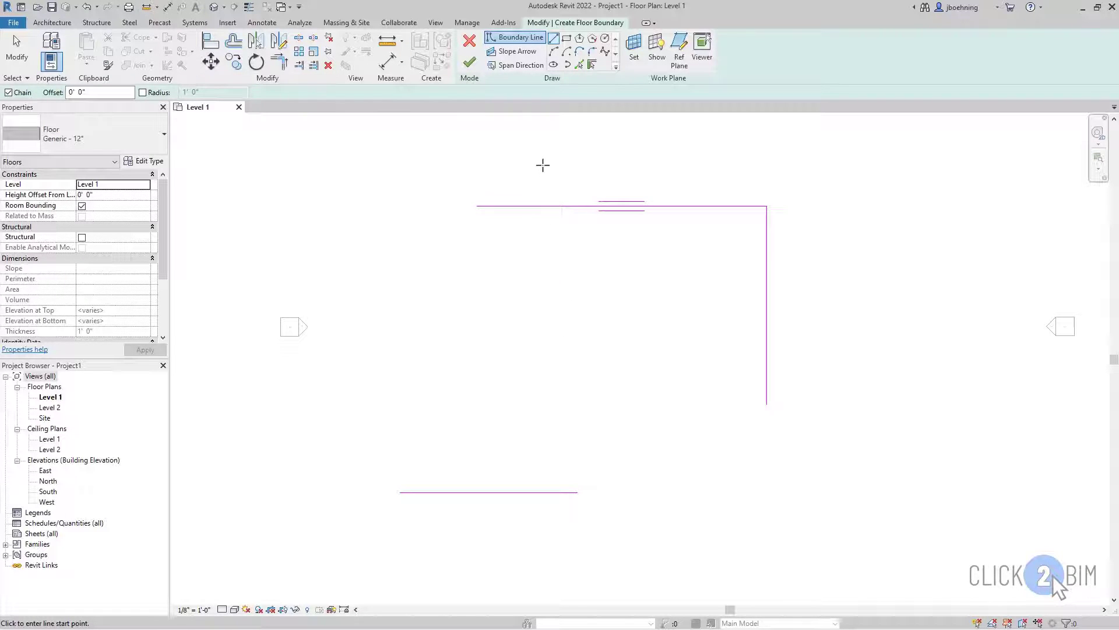
Draw a start-end-radius arc joining the left ends of the top and bottom edges.
click(553, 56)
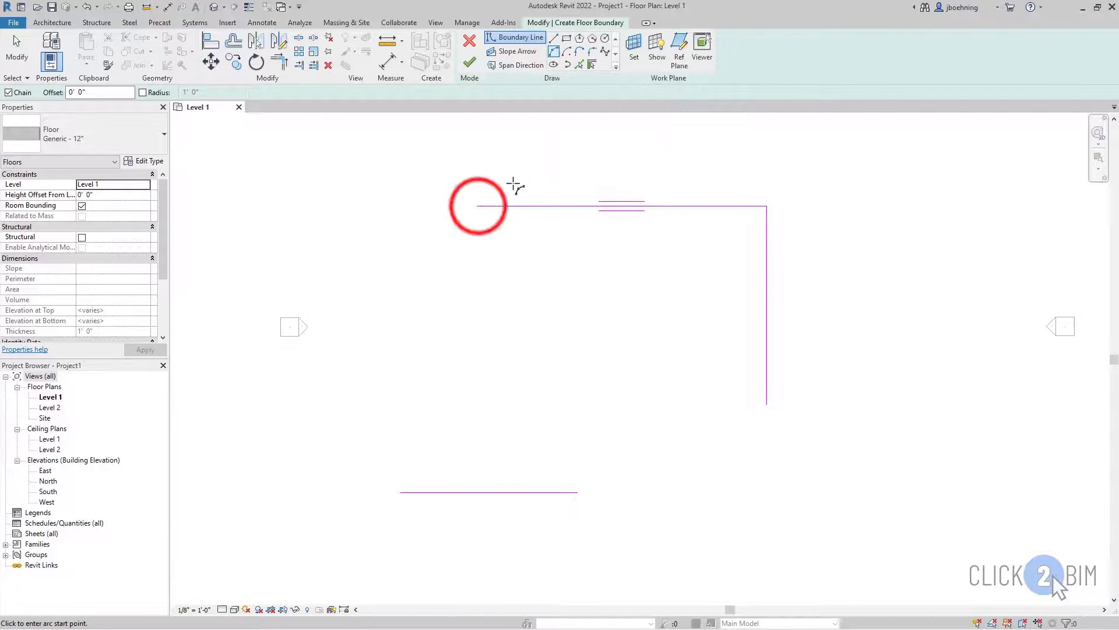
click(477, 207)
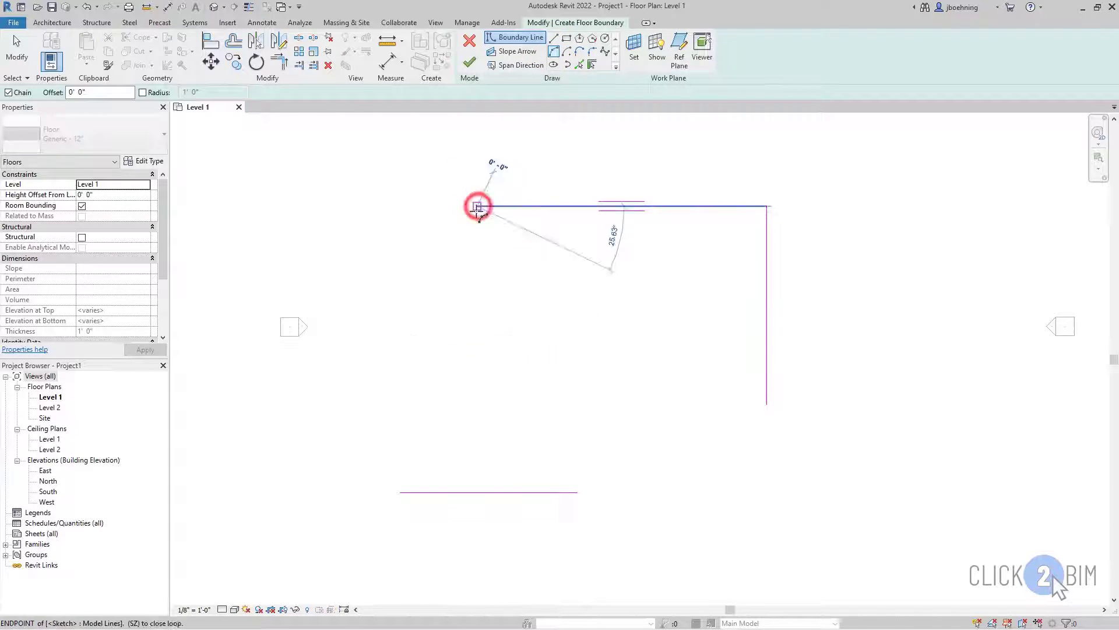
click(399, 490)
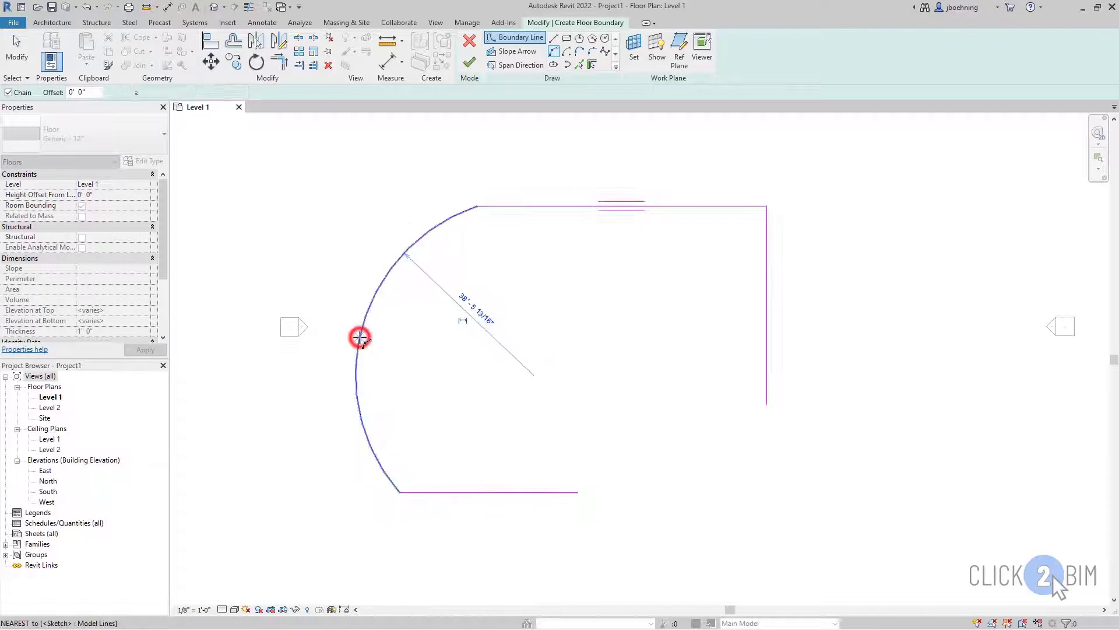
click(360, 338)
Draw a lower-right arc from the bottom edge past the vertical edge, then attempt to finish the sketch.
click(575, 494)
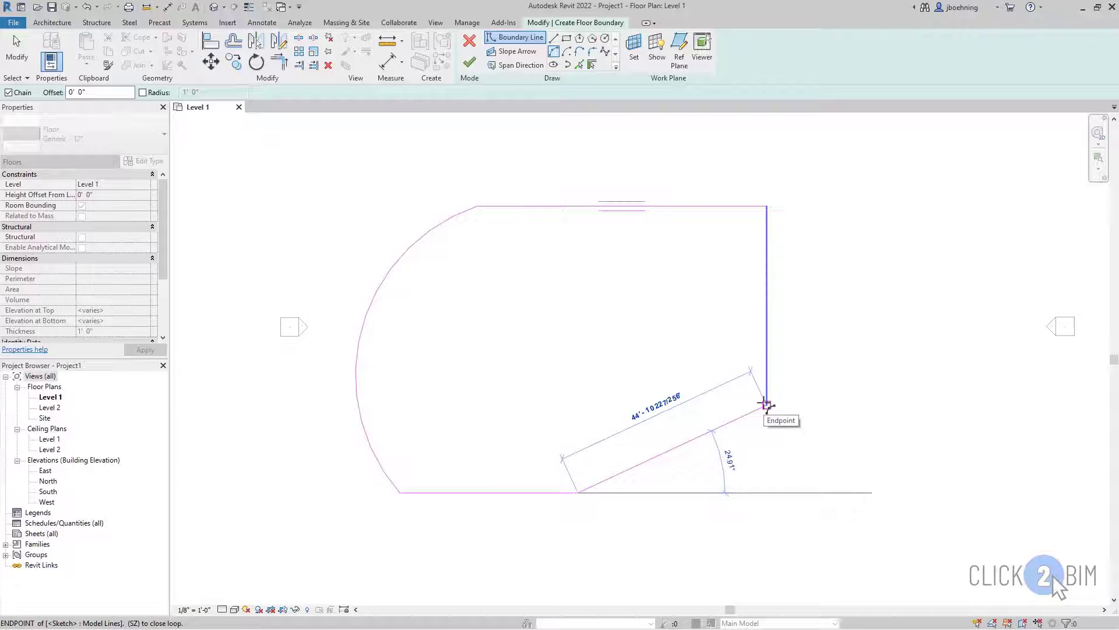
click(804, 295)
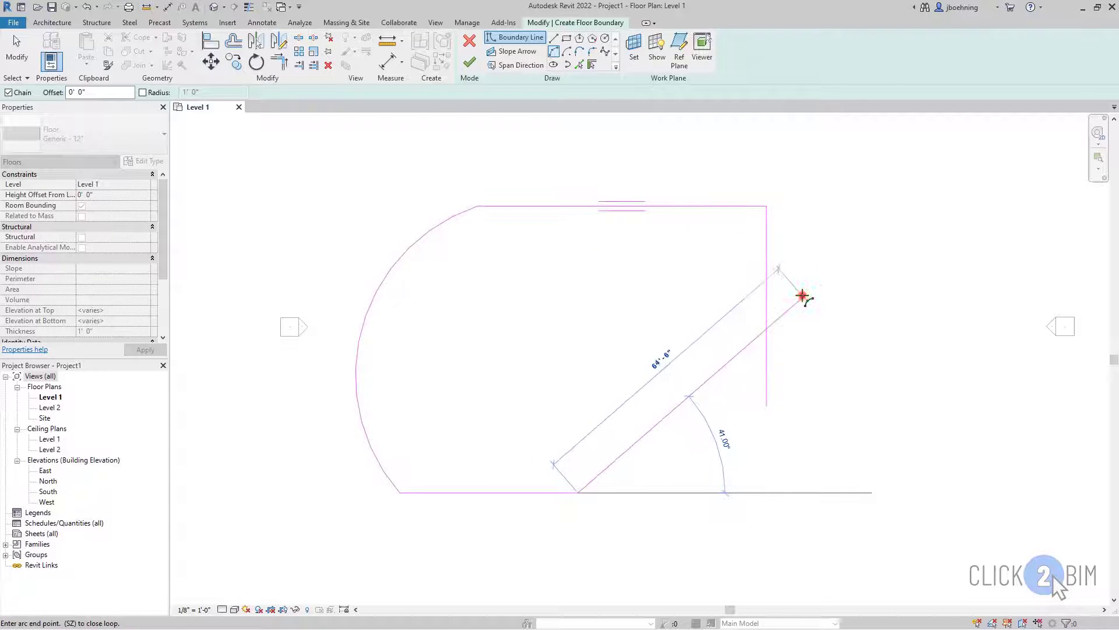
click(766, 367)
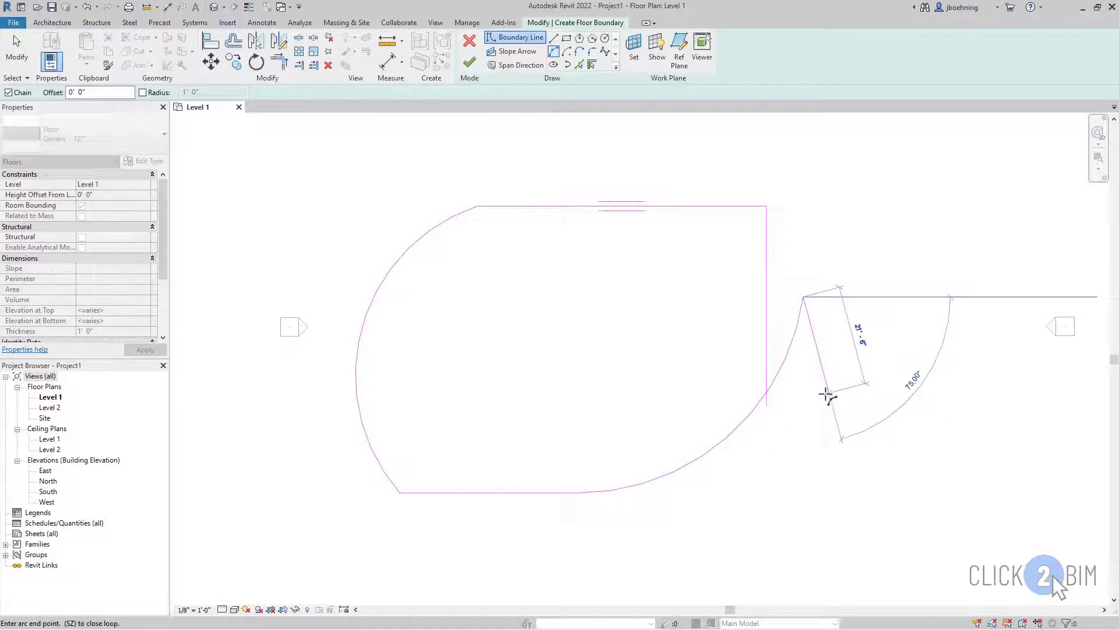
key(Escape)
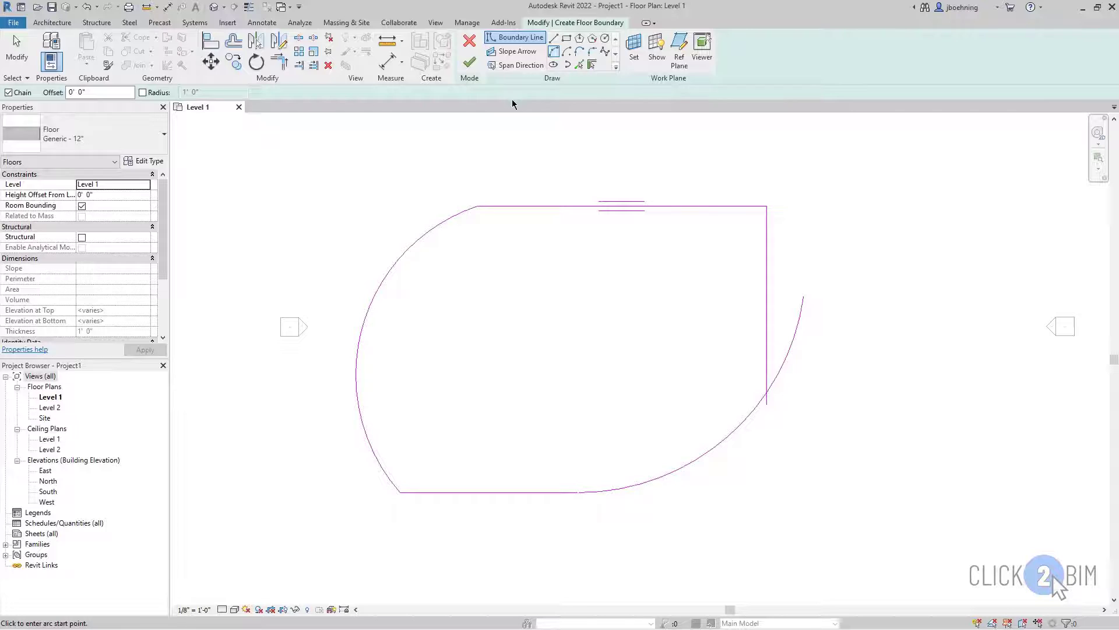
click(470, 63)
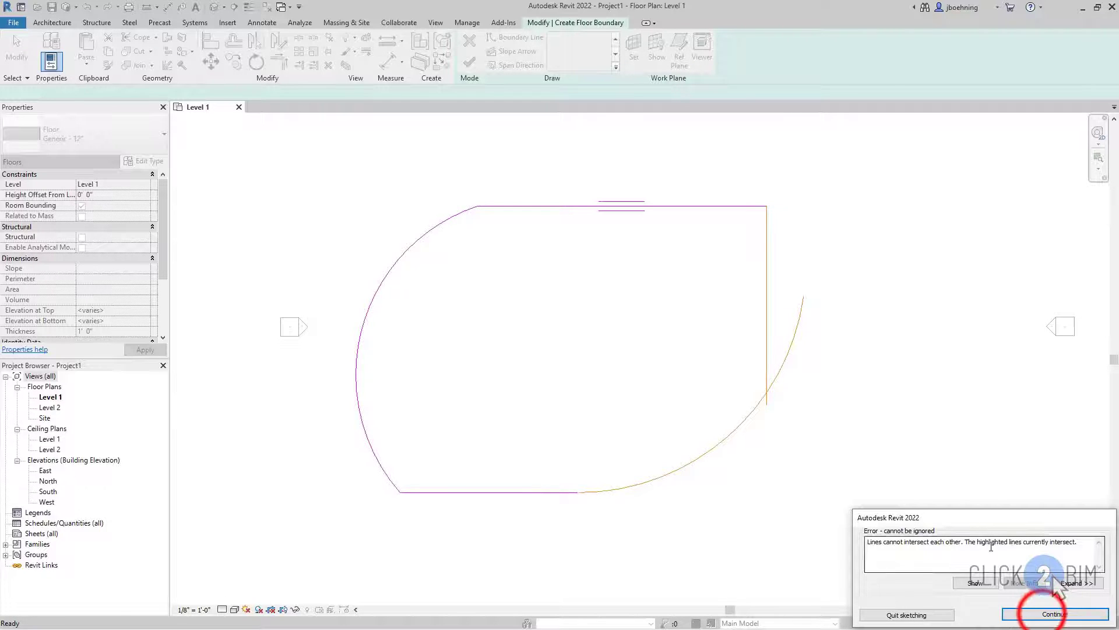
Dismiss the intersecting-lines error and trim the lower-right arc and vertical edge into a corner.
click(1055, 614)
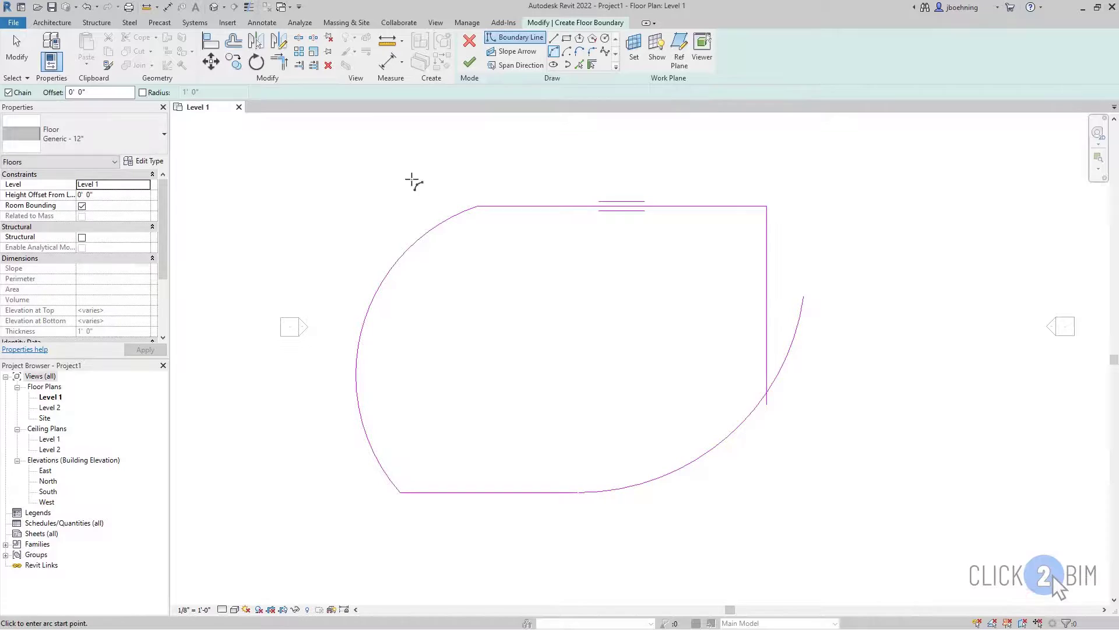
click(280, 61)
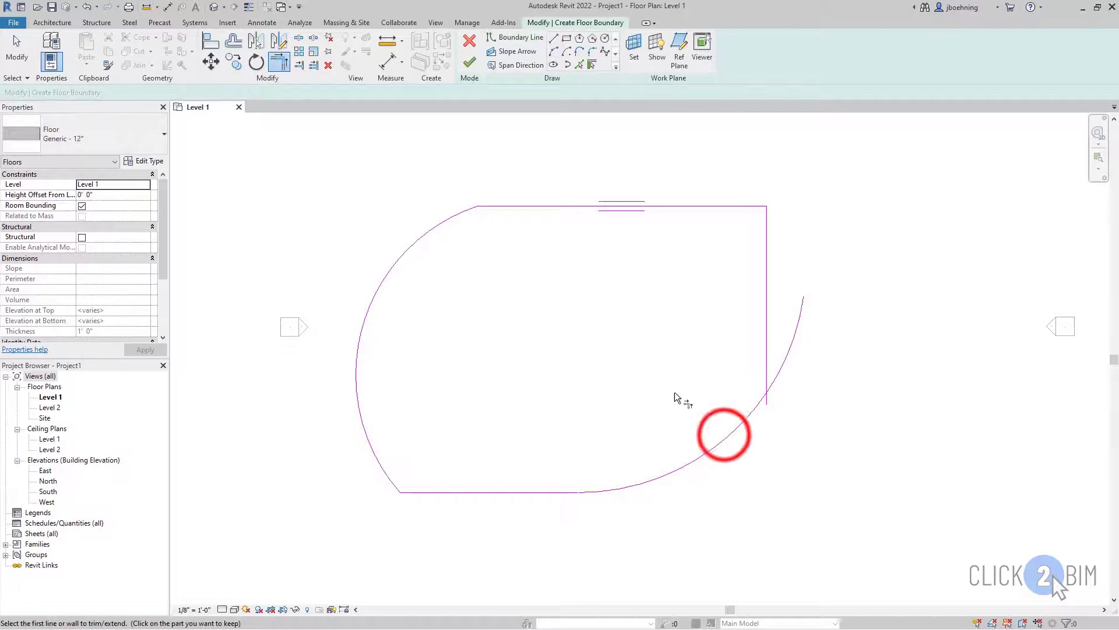
click(722, 435)
click(765, 338)
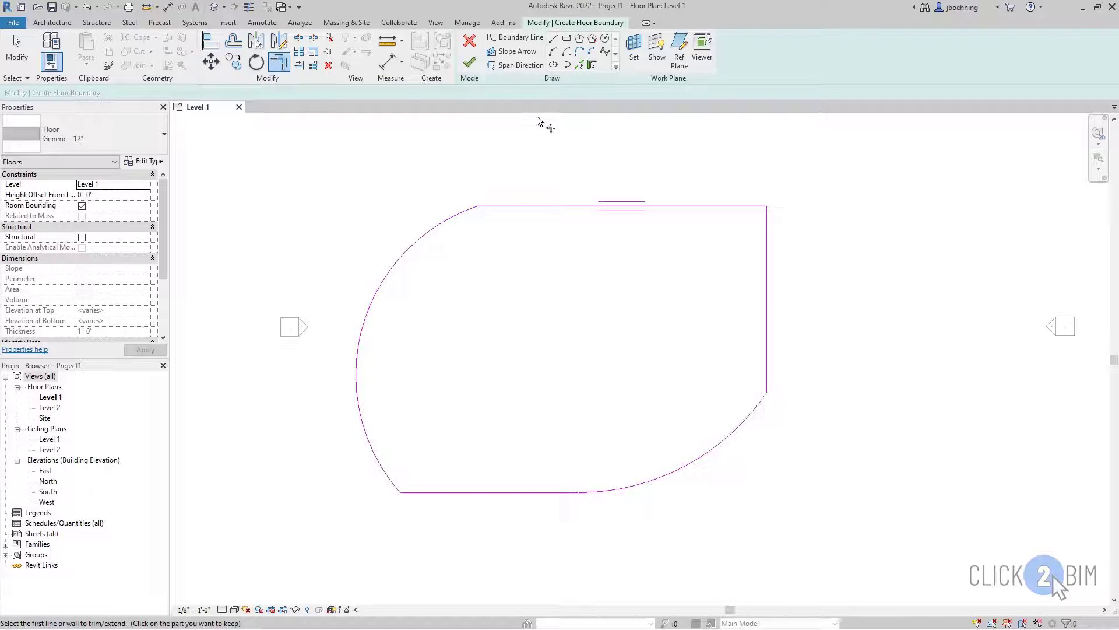
Finish the closed floor boundary to create the floor and deselect it.
click(470, 62)
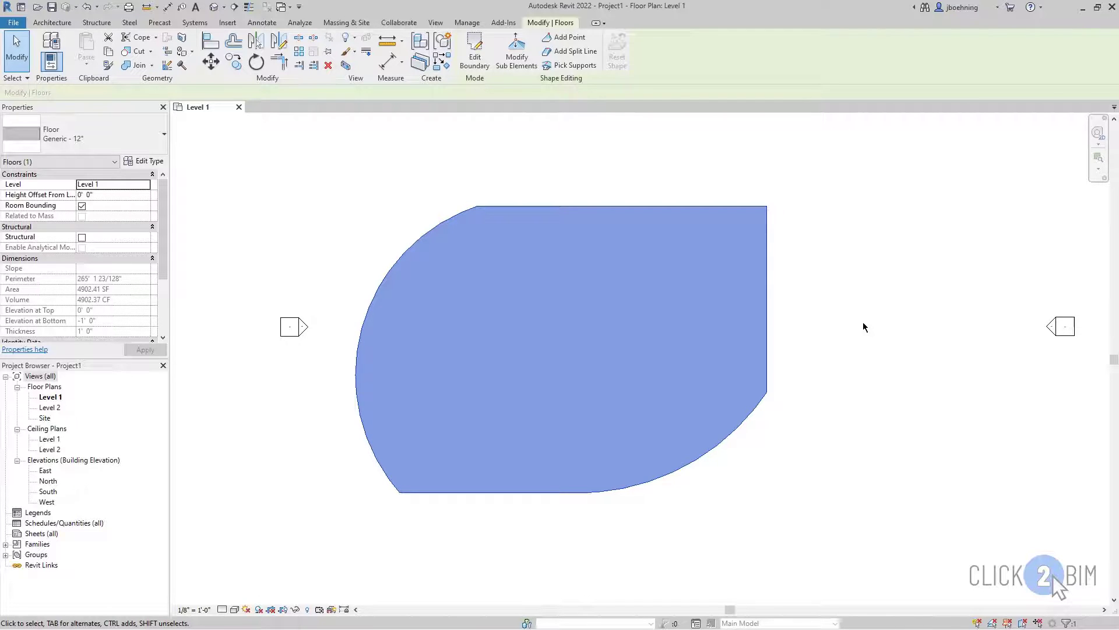
click(836, 330)
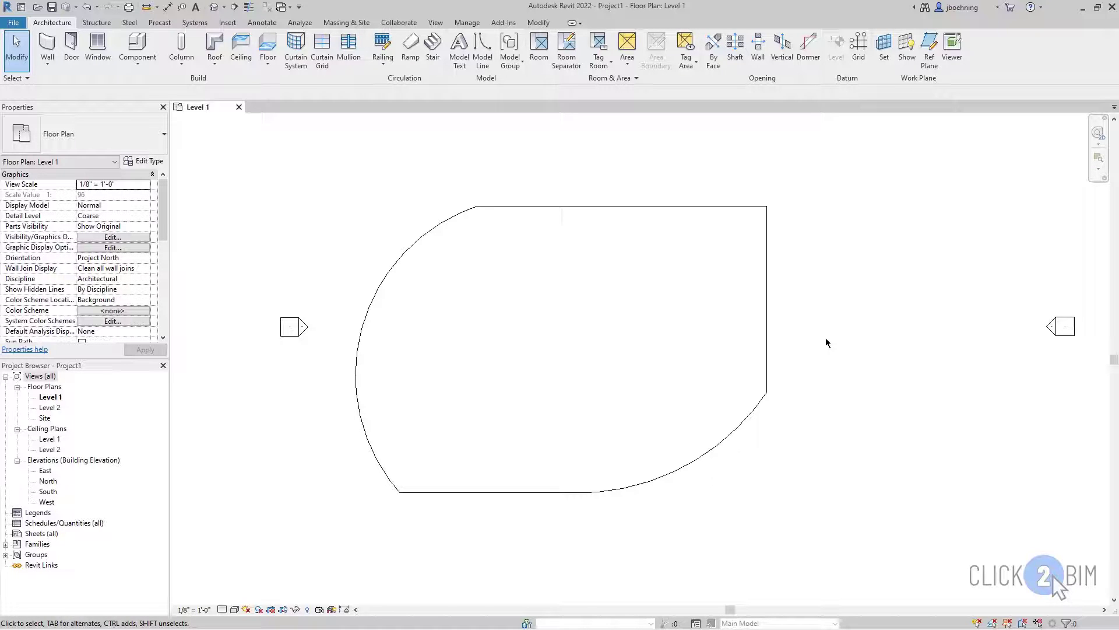
Create a Handrail - Rectangular railing along a straight open path below the floor.
click(382, 48)
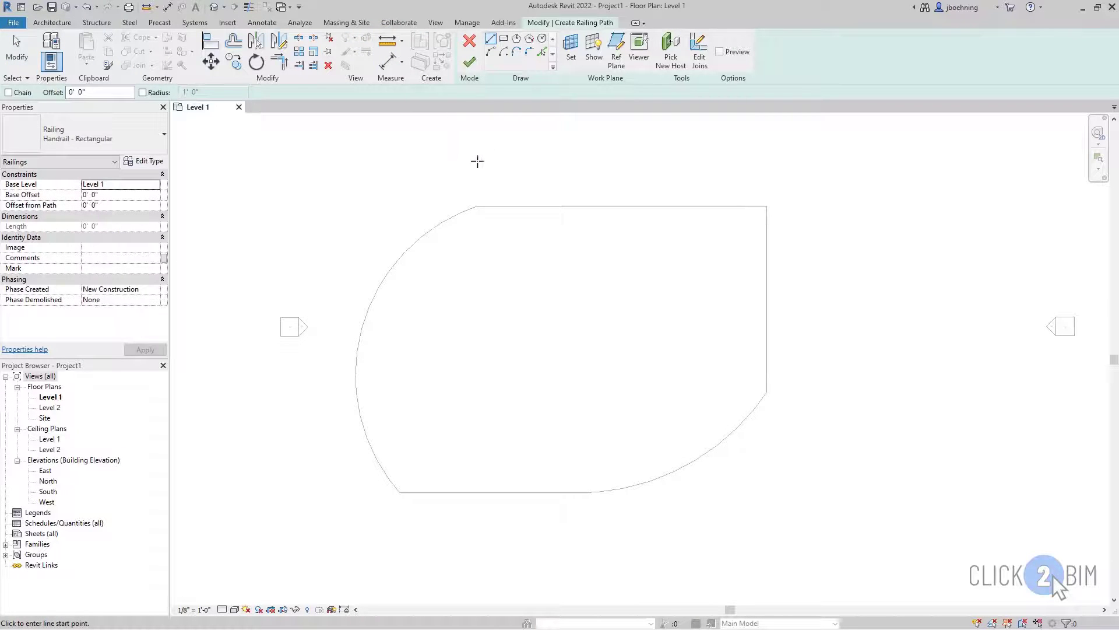
scroll(525, 411, down, 2)
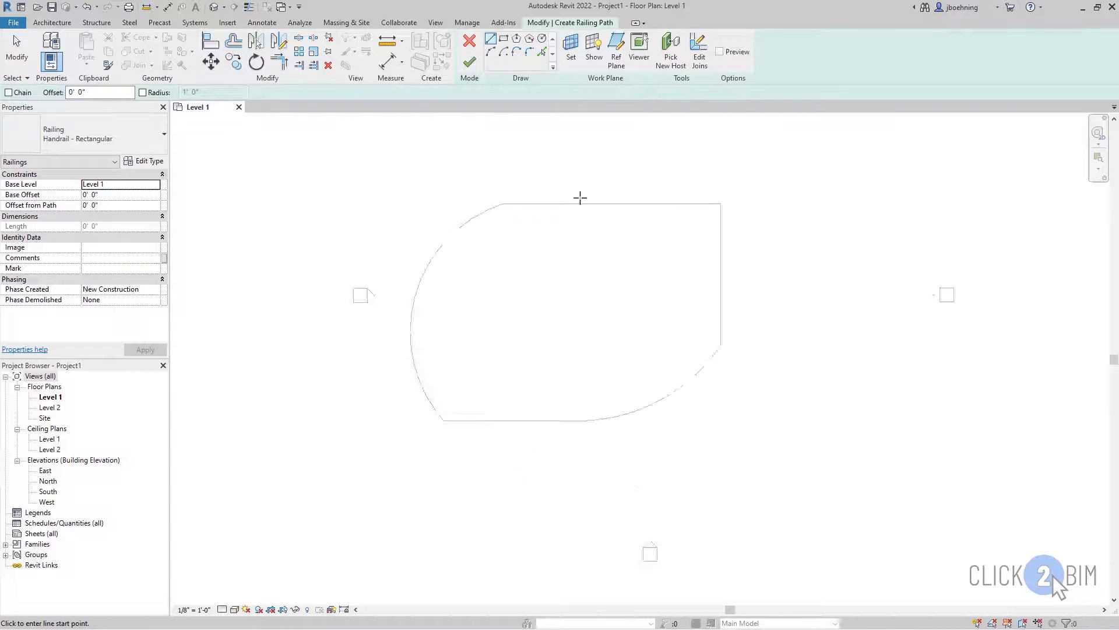
click(499, 431)
click(706, 431)
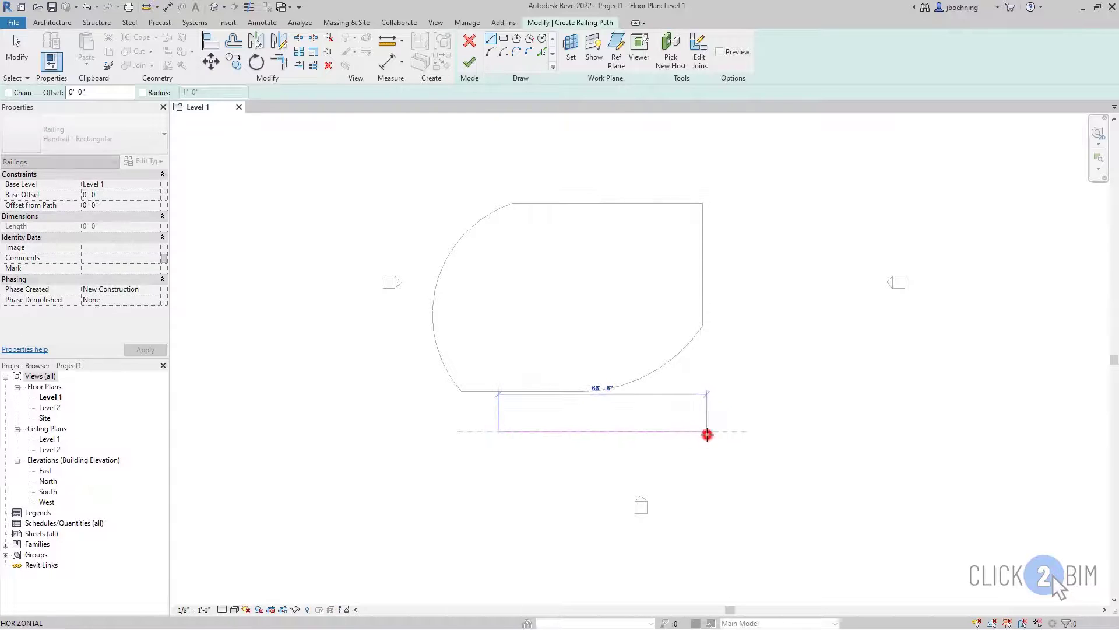
click(470, 63)
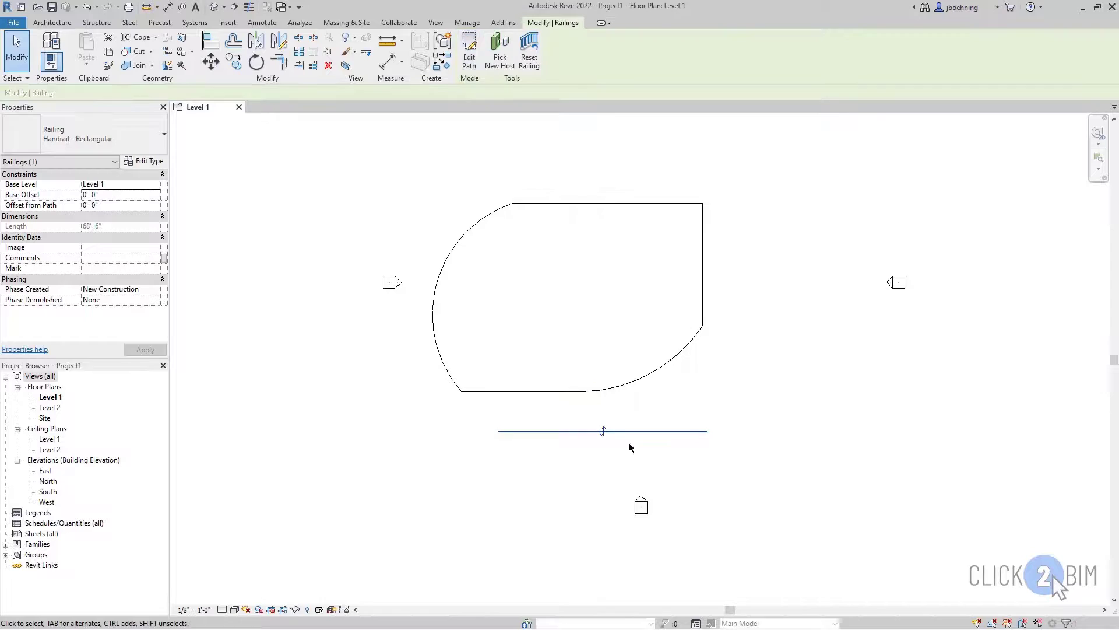
click(576, 471)
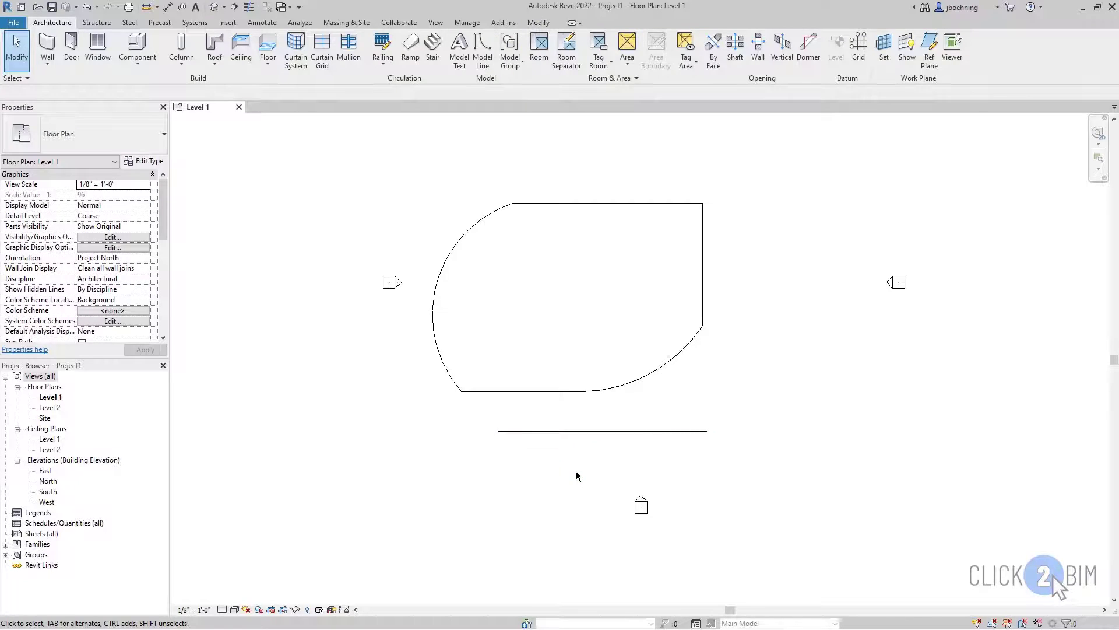
Switch to the default 3D view and frame the curved floor and railing.
click(215, 7)
scroll(448, 437, up, 3)
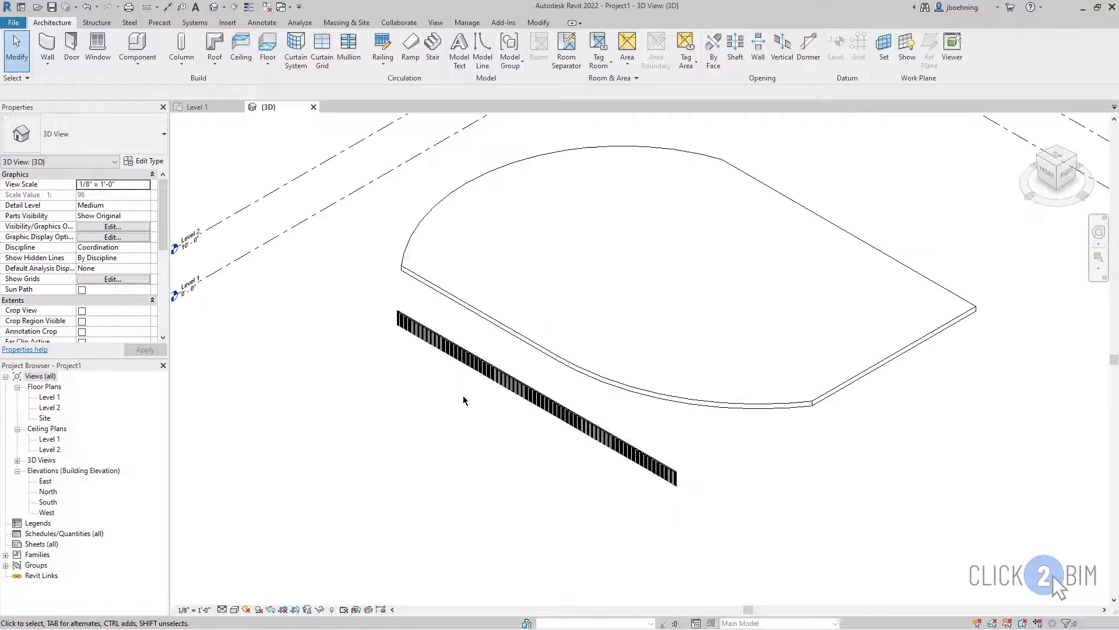
scroll(462, 396, up, 2)
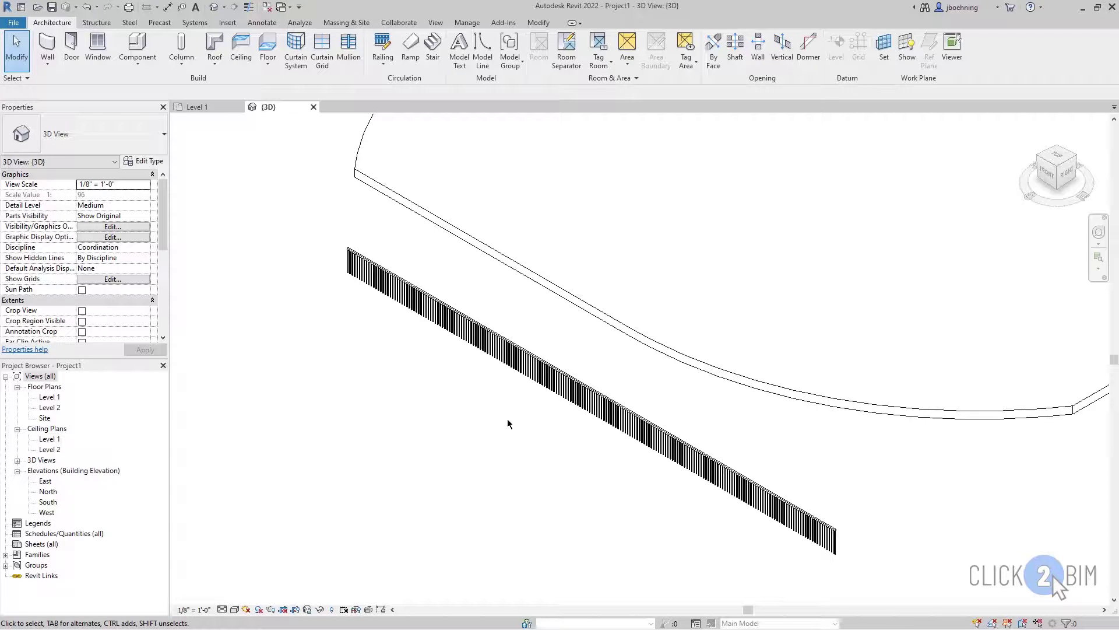
scroll(508, 420, down, 3)
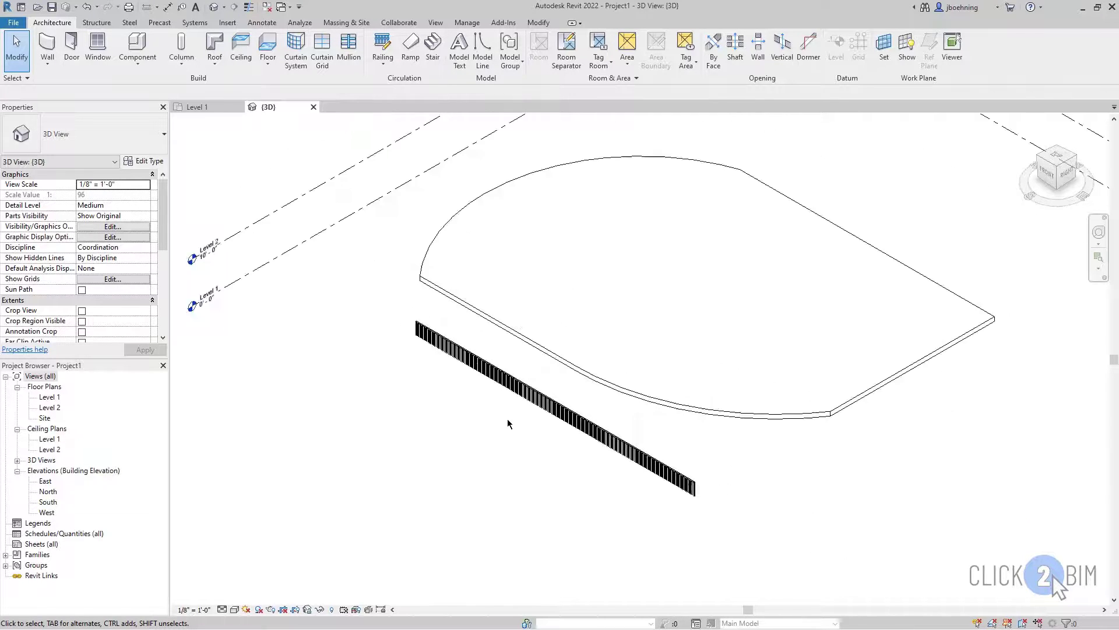
middle_drag(508, 419, 504, 435)
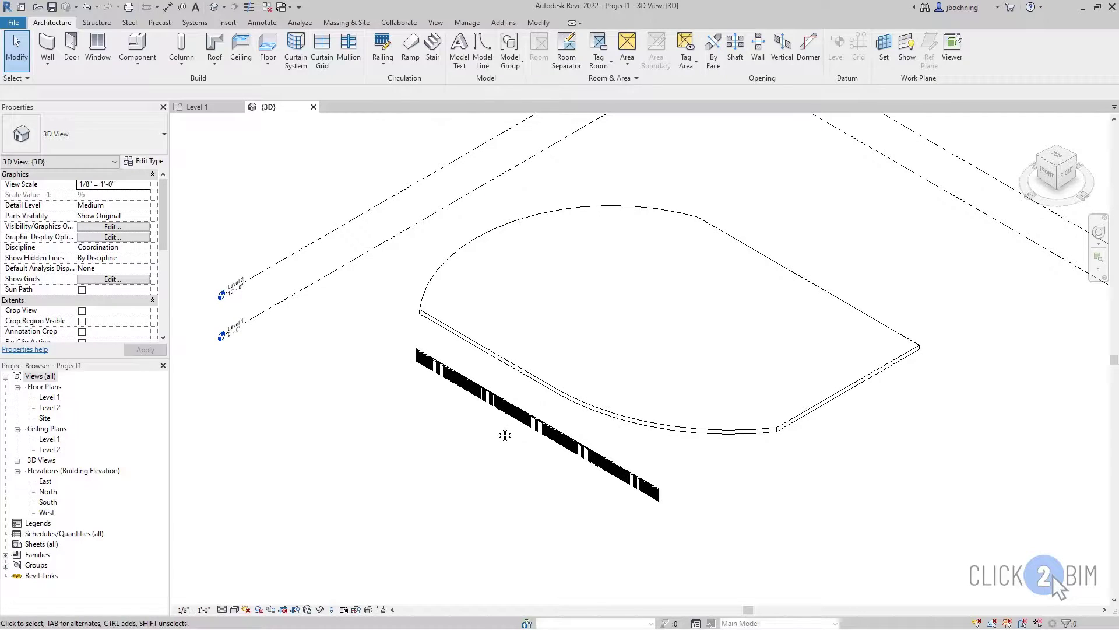